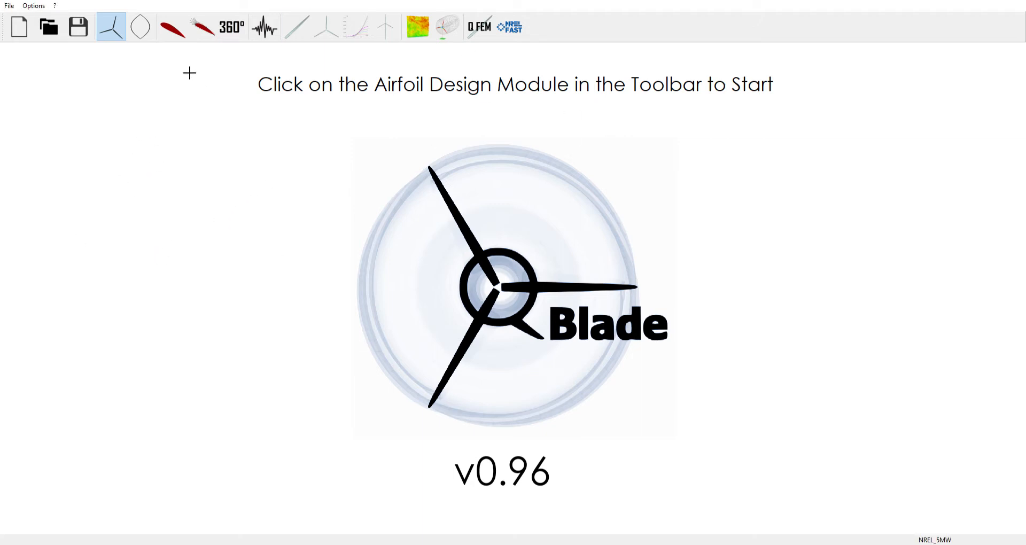
Step: Switch to vertical-axis mode and view the VAWT blade design module
{"action": "left_click", "coordinate": [141, 28]}
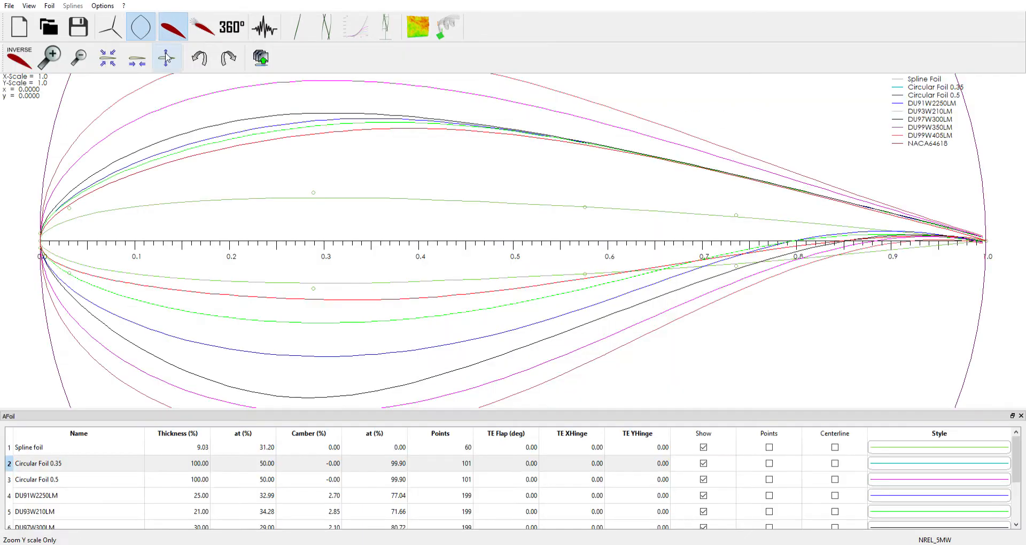
{"action": "left_click", "coordinate": [266, 27]}
{"action": "left_click", "coordinate": [297, 27]}
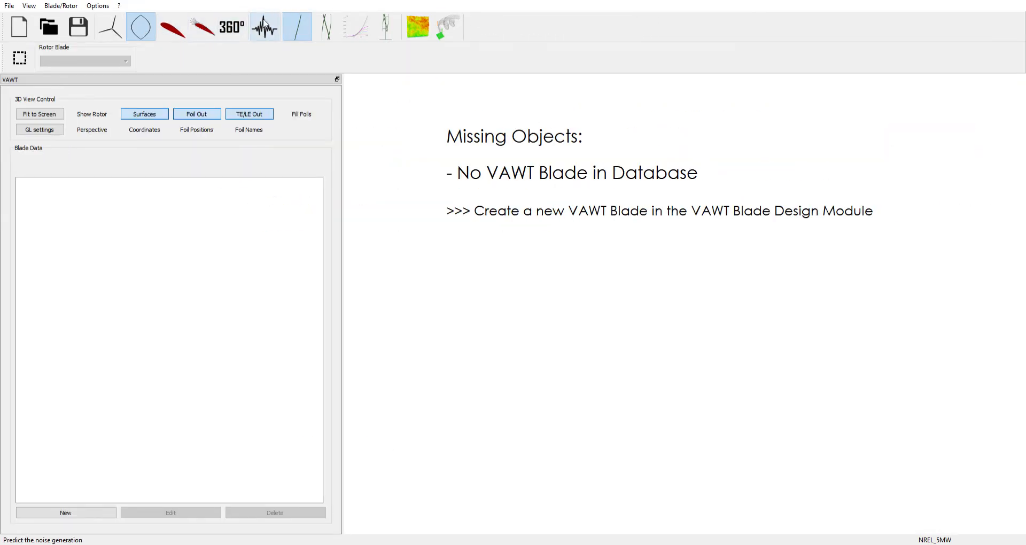
Step: Switch back to horizontal-axis mode and look through the rotor BEM and multi-parameter modules, ending in the turbine definition and simulation module
{"action": "left_click", "coordinate": [111, 27]}
{"action": "left_click", "coordinate": [231, 26]}
{"action": "left_click", "coordinate": [265, 28]}
{"action": "left_click", "coordinate": [297, 27]}
{"action": "left_click", "coordinate": [326, 27]}
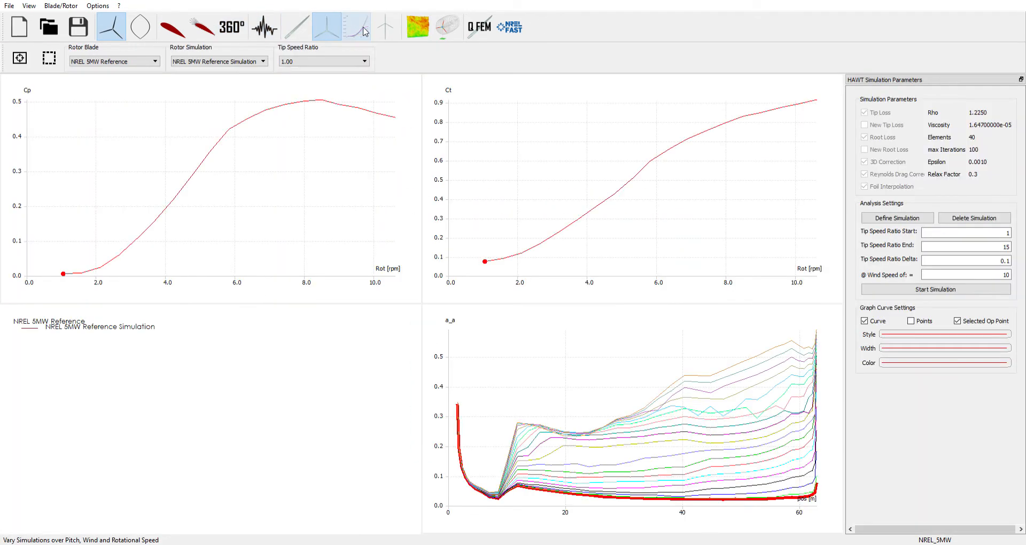
{"action": "left_click", "coordinate": [365, 31]}
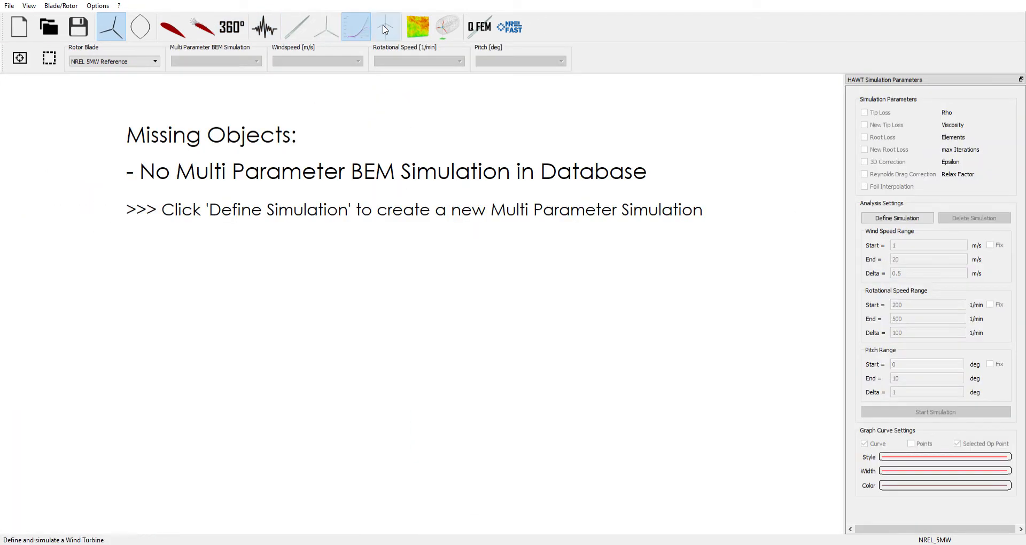
{"action": "left_click", "coordinate": [385, 28]}
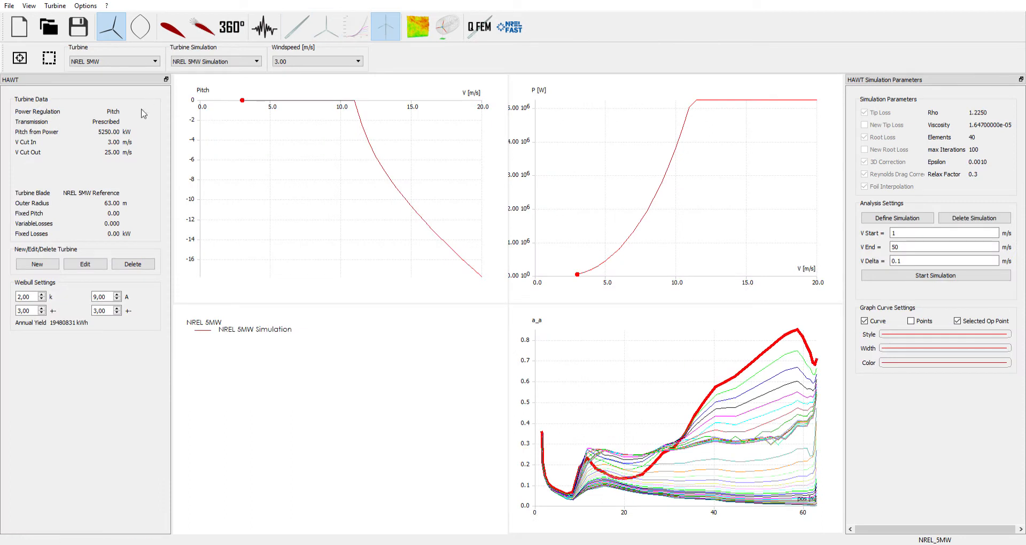
Step: Open the NREL 5MW turbine for editing and examine the stall and pitch-limited regulation with the single and prescribed transmission options
{"action": "left_click", "coordinate": [85, 264]}
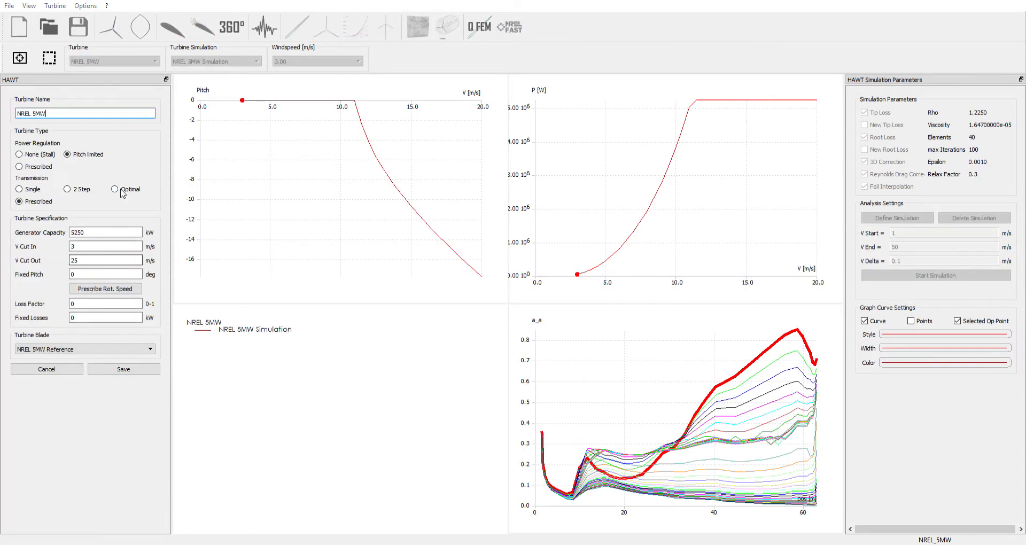
{"action": "left_click", "coordinate": [22, 155]}
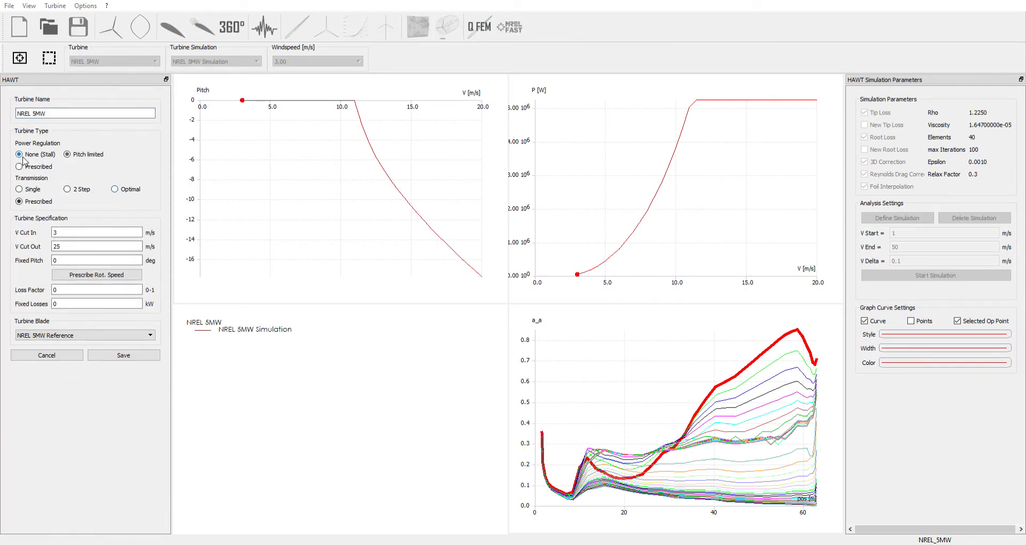
{"action": "left_click", "coordinate": [20, 191]}
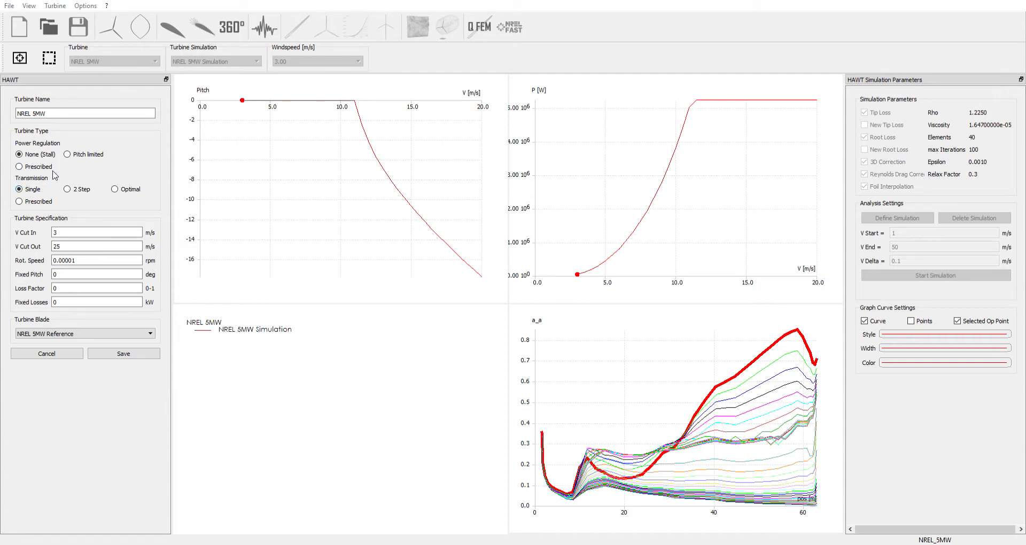
{"action": "left_click", "coordinate": [19, 201]}
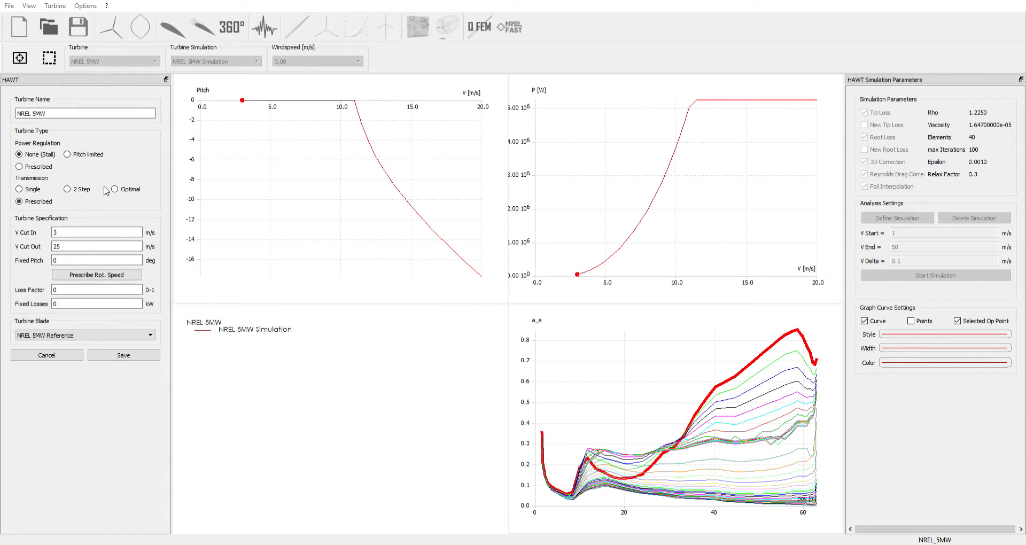
{"action": "left_click", "coordinate": [59, 261]}
{"action": "left_click", "coordinate": [68, 155]}
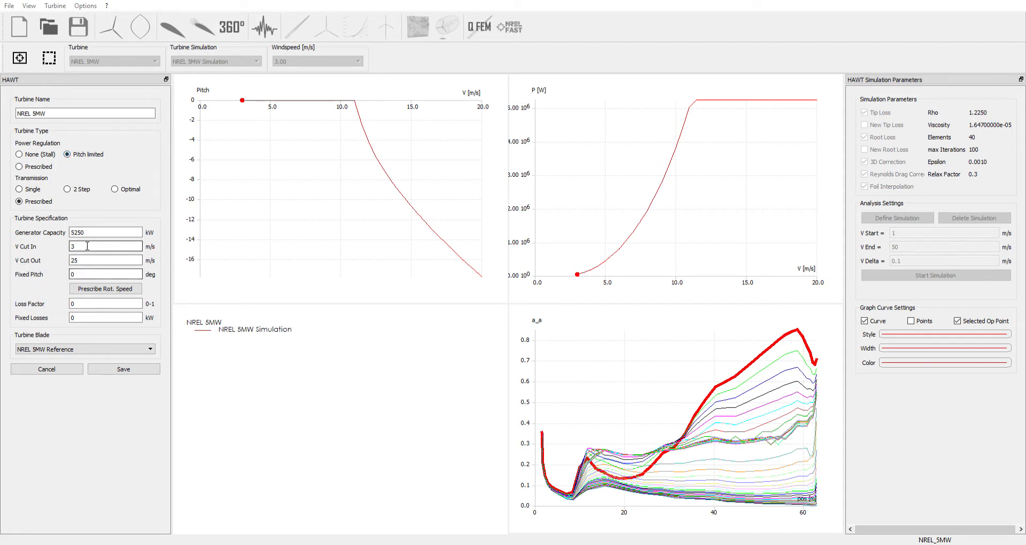
Step: Review the generator capacity and prescribed rotational speed, and save the NREL 5MW turbine with pitch-limited regulation and prescribed transmission
{"action": "left_click_drag", "start_coordinate": [90, 235], "coordinate": [68, 237]}
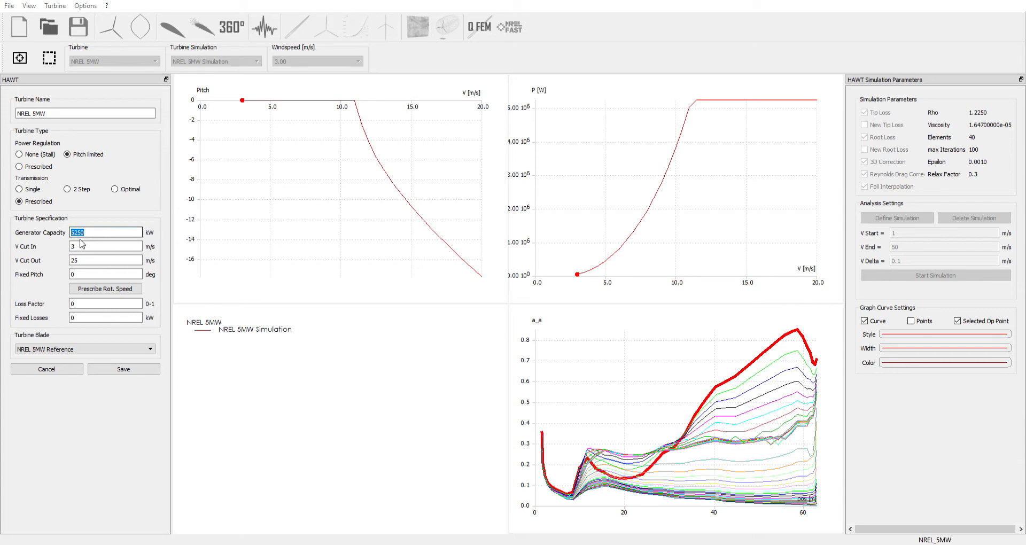
{"action": "left_click", "coordinate": [87, 292]}
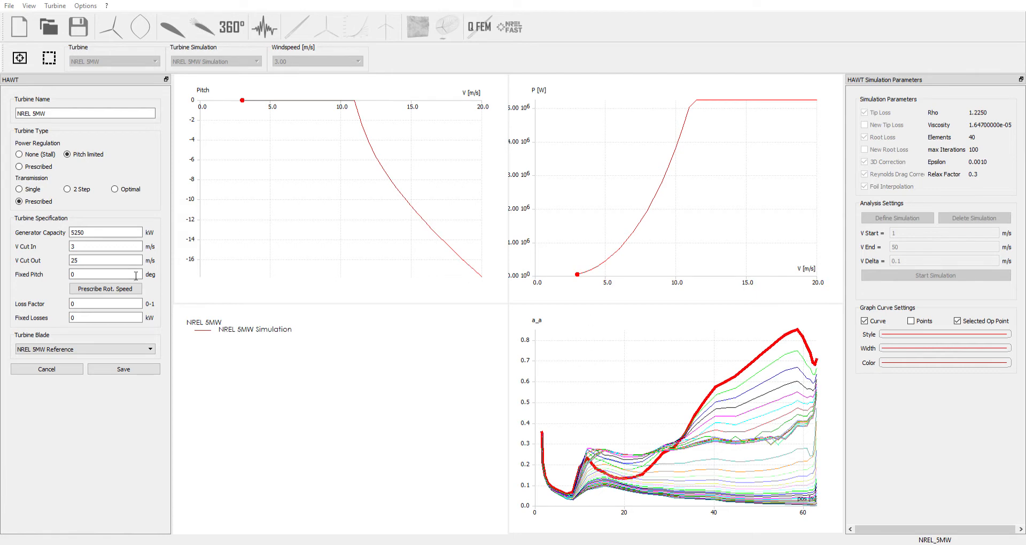
{"action": "left_click", "coordinate": [19, 167]}
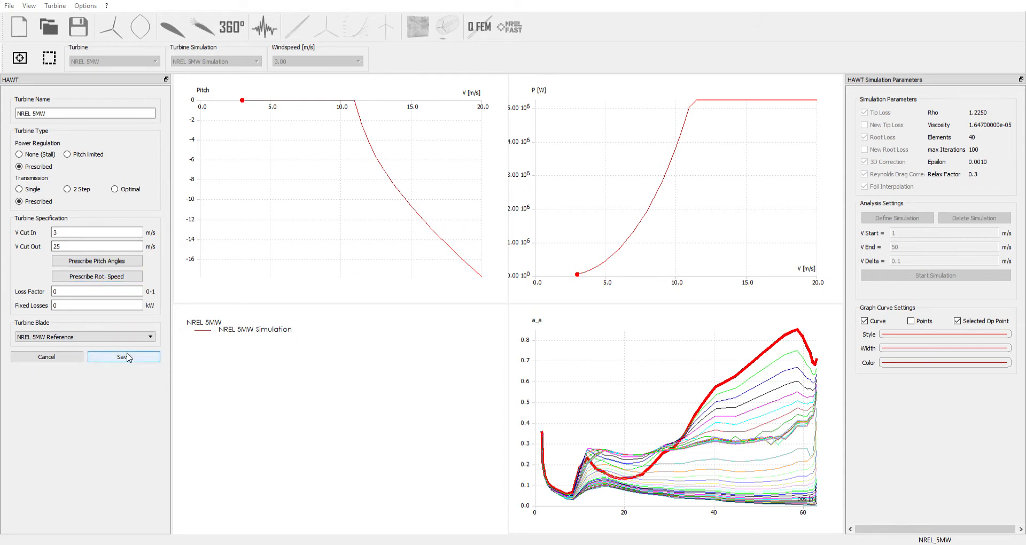
{"action": "left_click", "coordinate": [66, 154]}
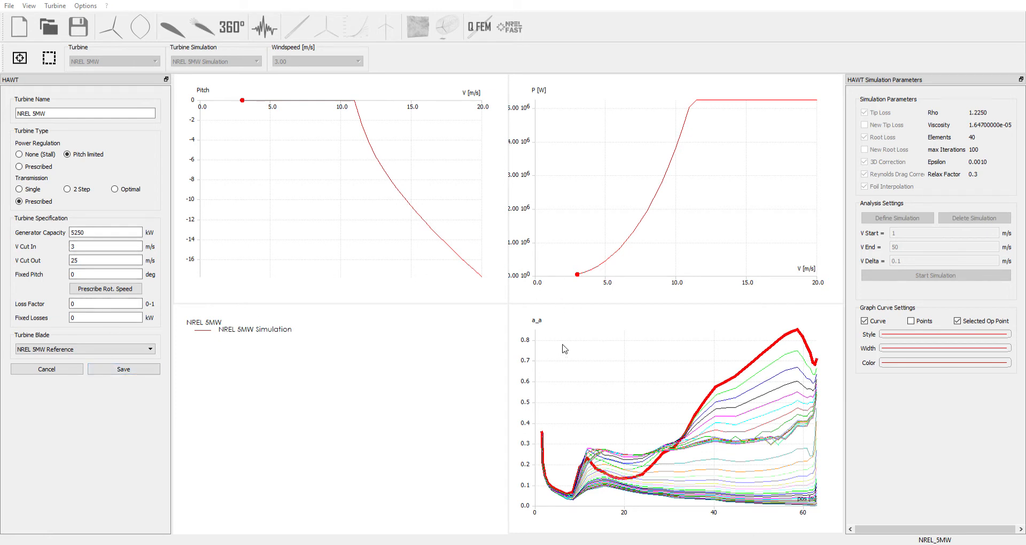
{"action": "left_click", "coordinate": [523, 280]}
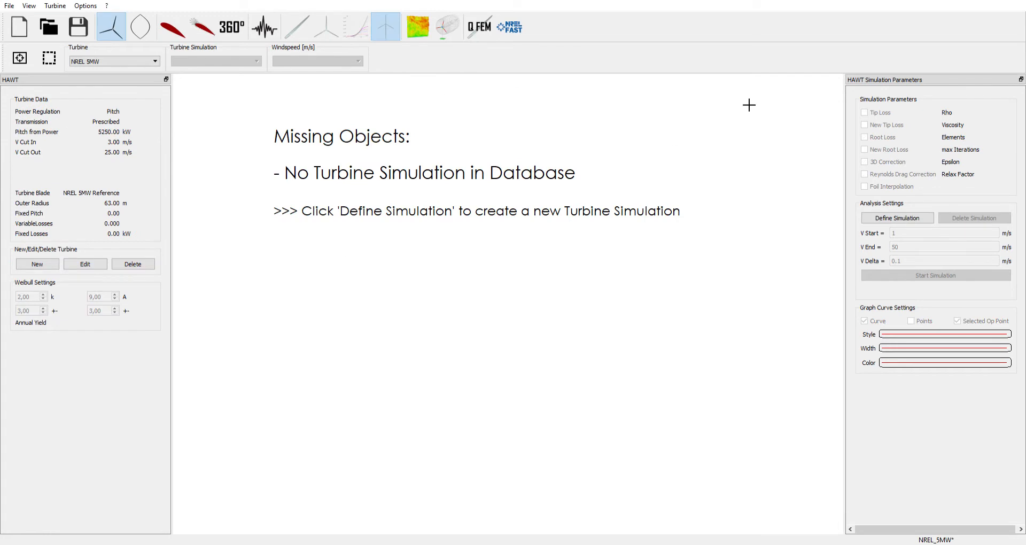
Step: Define a turbine simulation with New Tip Loss, New Root Loss, 3D and Reynolds drag corrections, and run it from 1 to 50 m/s
{"action": "left_click", "coordinate": [920, 218]}
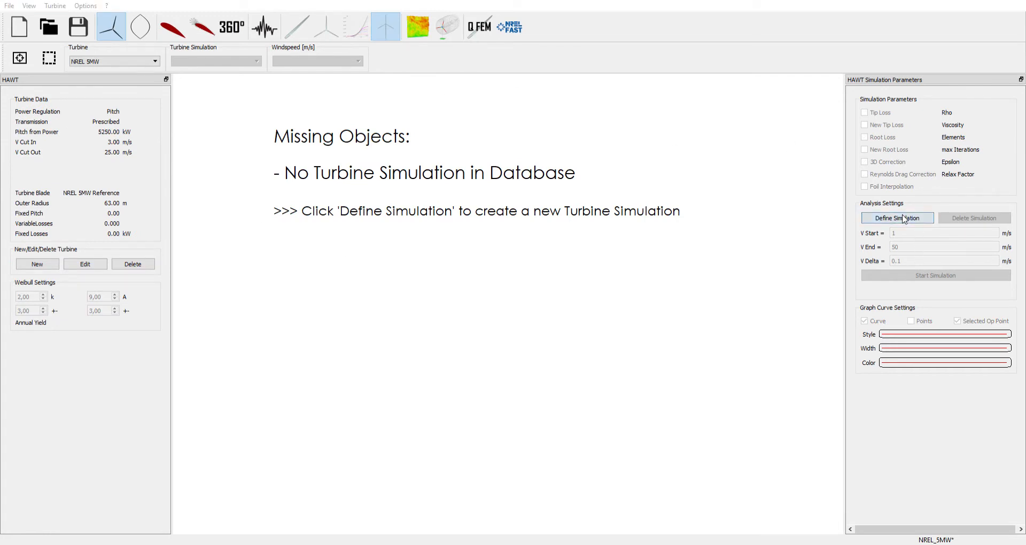
{"action": "left_click", "coordinate": [529, 338]}
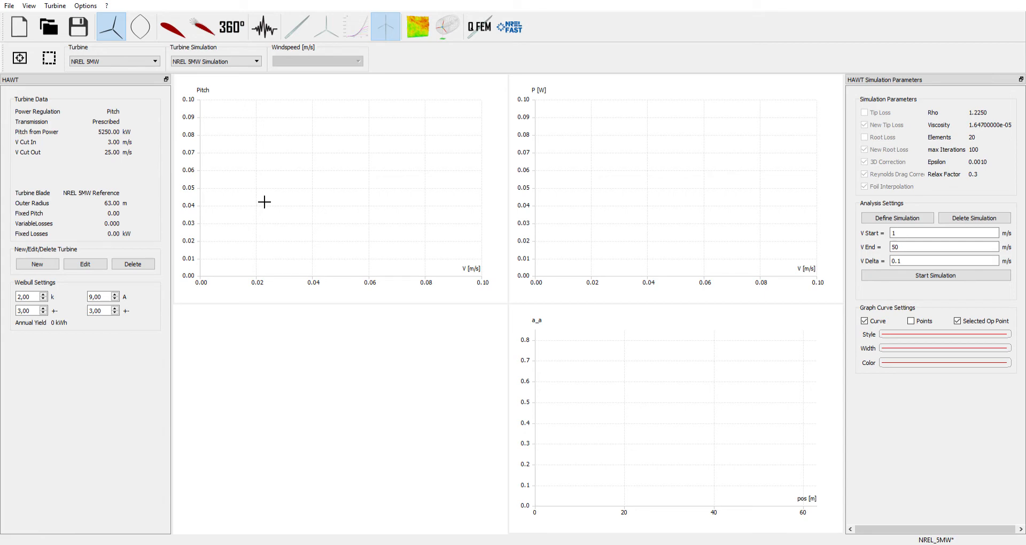
{"action": "left_click", "coordinate": [935, 276]}
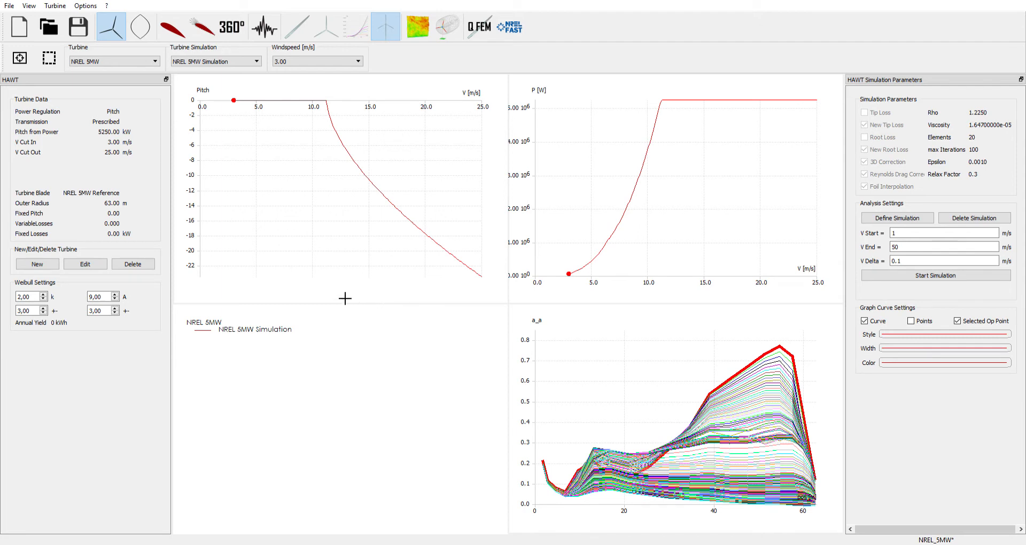
Step: Reopen the NREL 5MW turbine definition to check its settings, and leave it without saving
{"action": "left_click", "coordinate": [86, 264]}
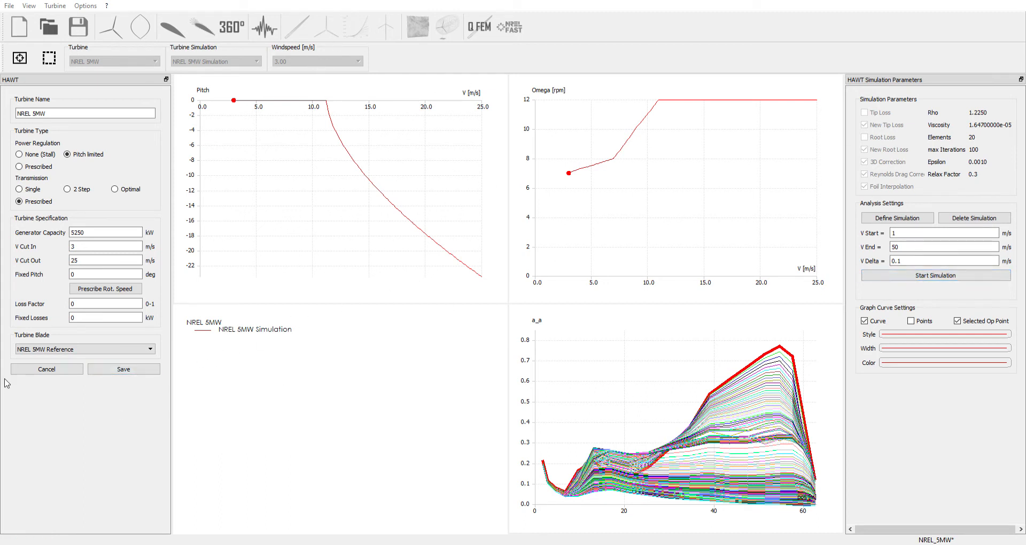
{"action": "left_click", "coordinate": [45, 370]}
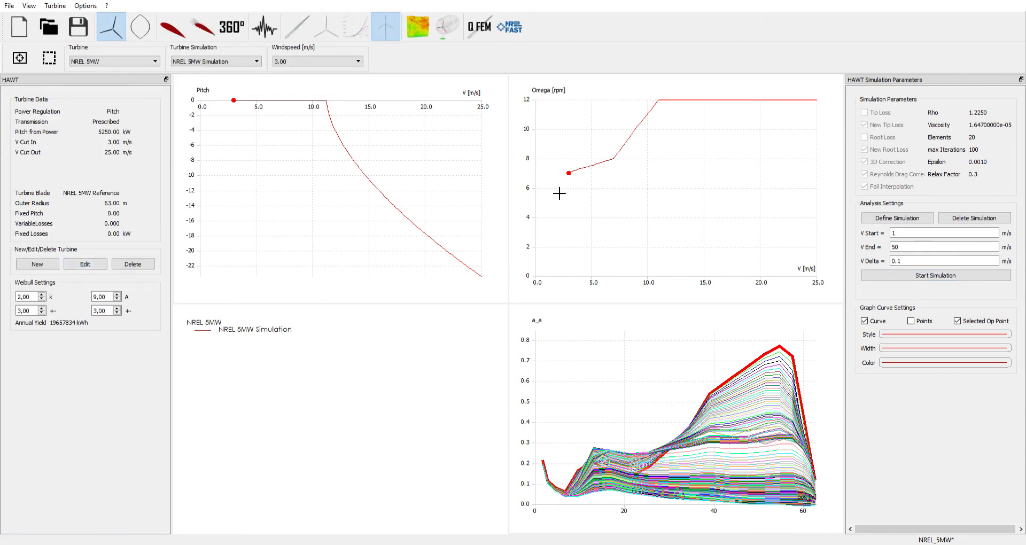
Step: View the windfield module, and run the New LLT Simulation of the NREL 5MW Reference in the lifting-line module with 840 timesteps
{"action": "left_click", "coordinate": [421, 33]}
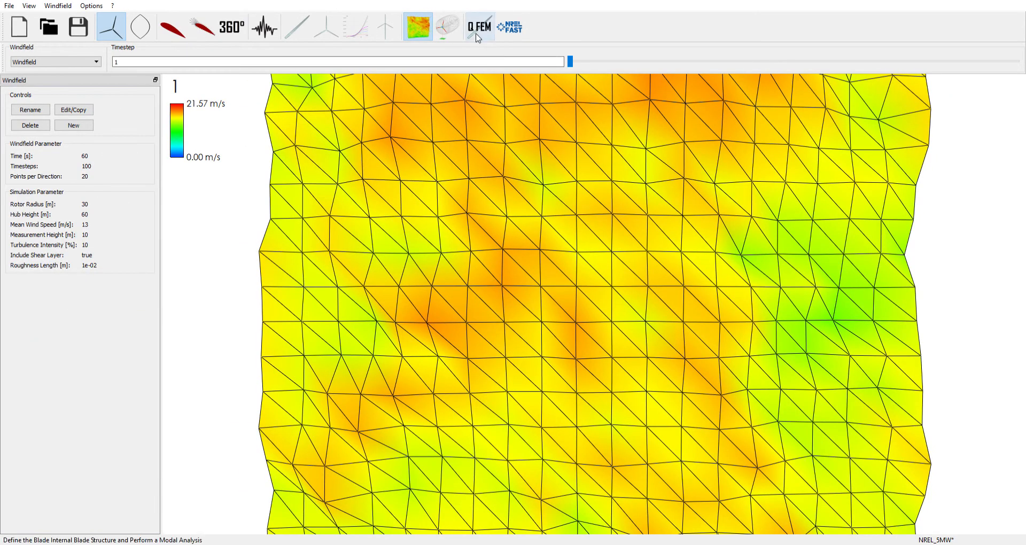
{"action": "left_click", "coordinate": [436, 27]}
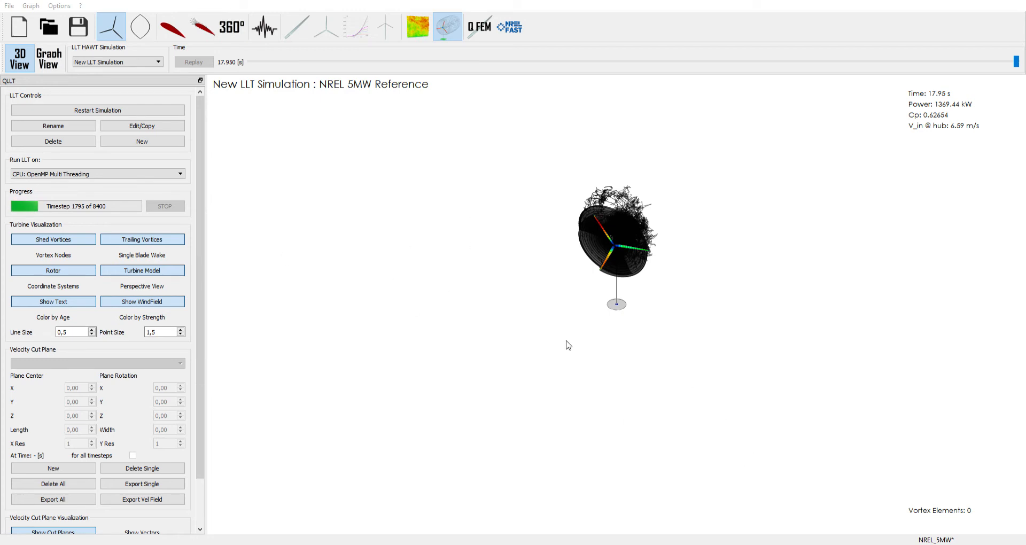
{"action": "left_click", "coordinate": [119, 113]}
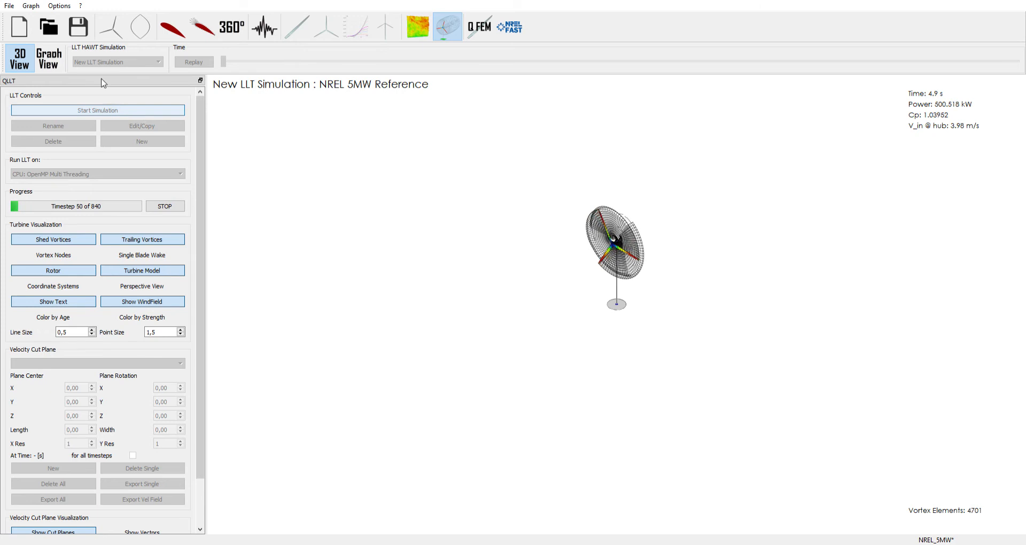
Step: Monitor the running LLT simulation in the graph and 3D views, checking rotational speed, pitch angle, power and power coefficient over time
{"action": "left_click", "coordinate": [58, 66]}
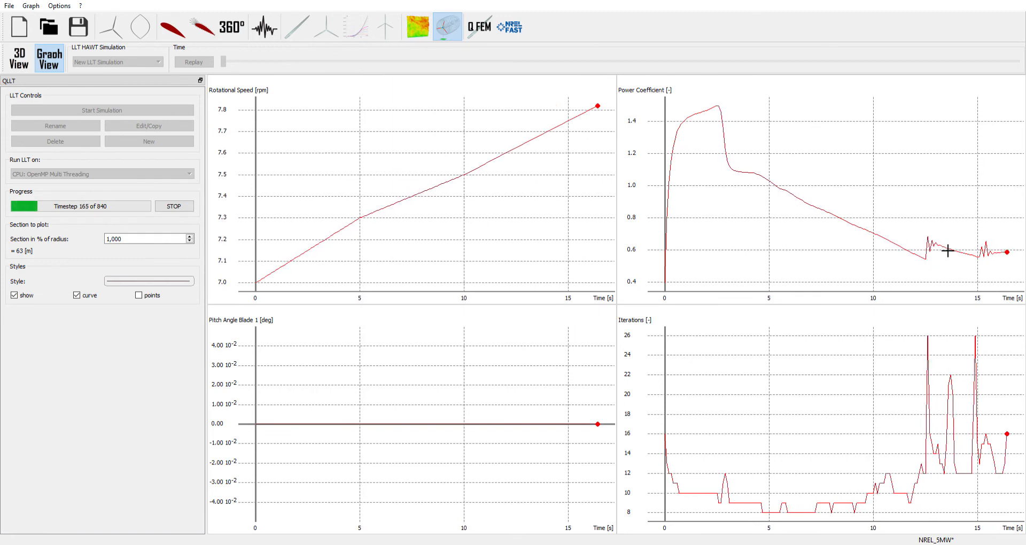
{"action": "left_click", "coordinate": [18, 62]}
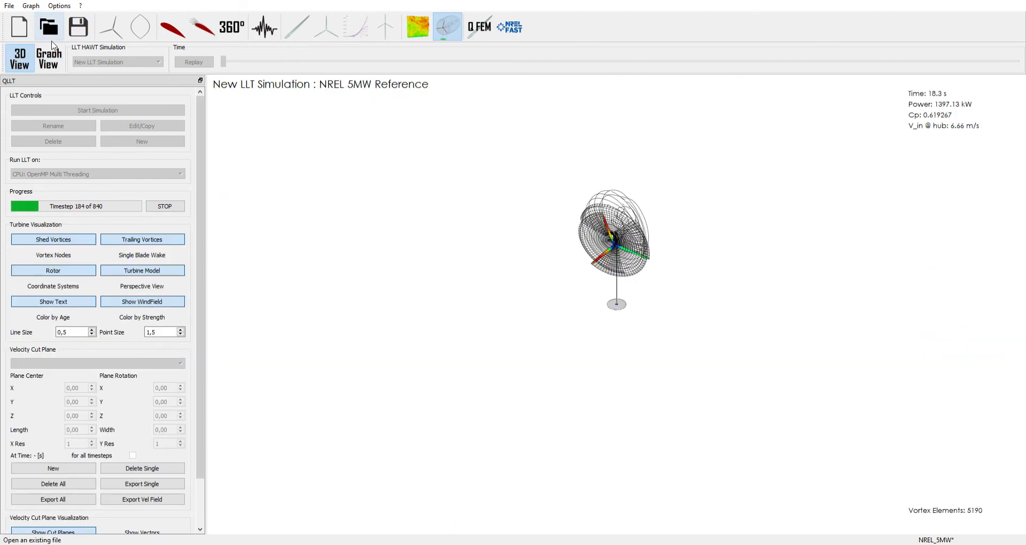
{"action": "left_click", "coordinate": [50, 56]}
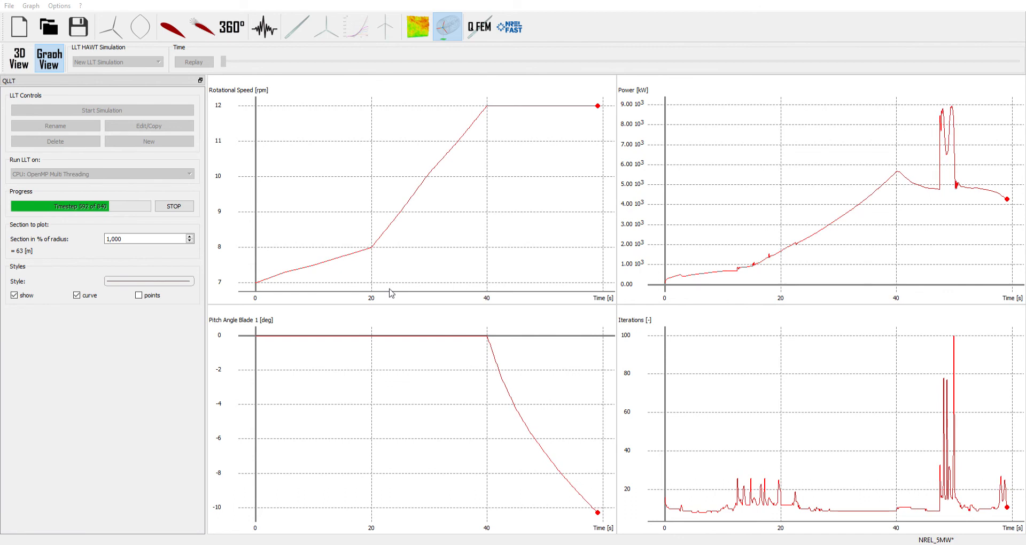
{"action": "left_click", "coordinate": [395, 294]}
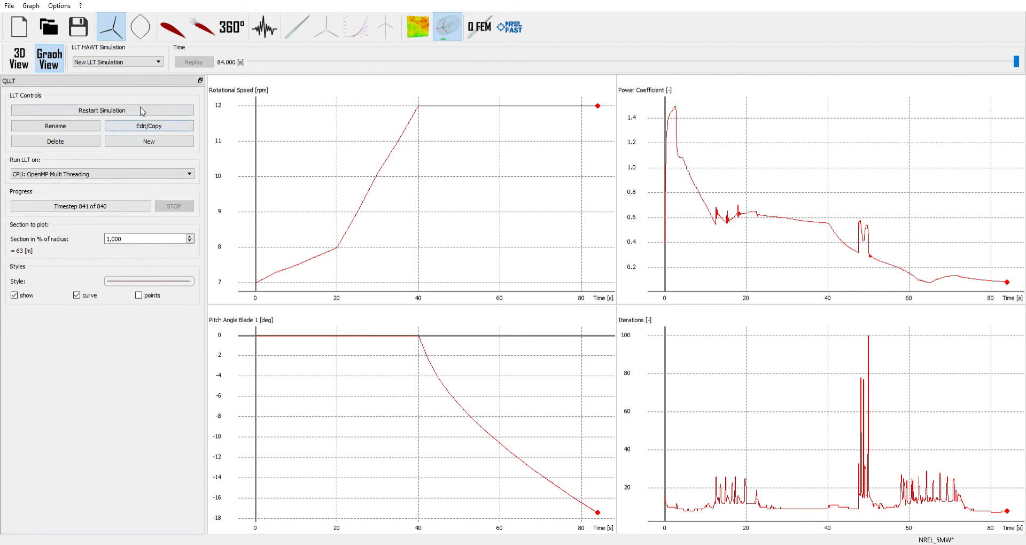
Step: Examine the completed simulation's wake in the 3D view and inspect its power coefficient curve up close in the graph view
{"action": "left_click", "coordinate": [33, 63]}
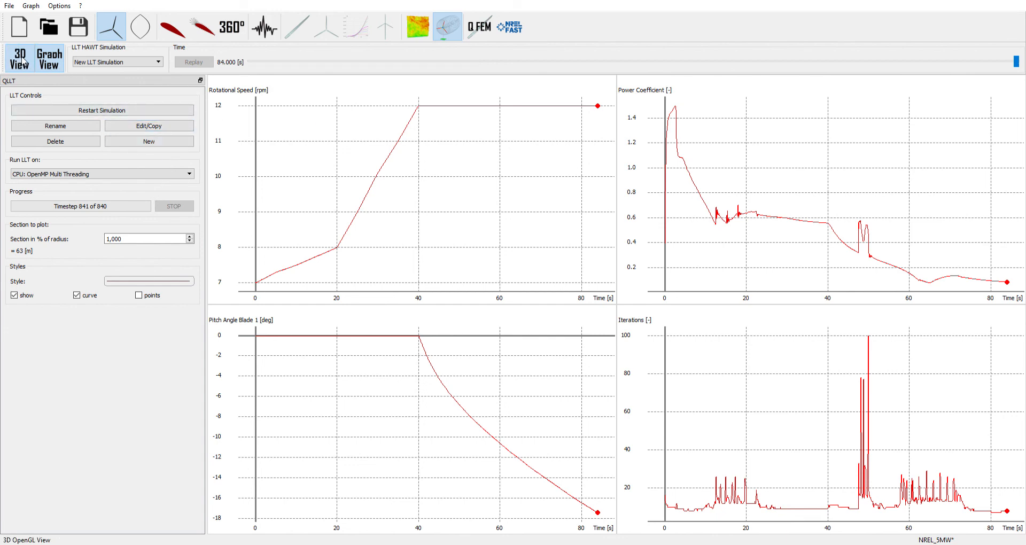
{"action": "left_click_drag", "start_coordinate": [679, 250], "coordinate": [585, 200]}
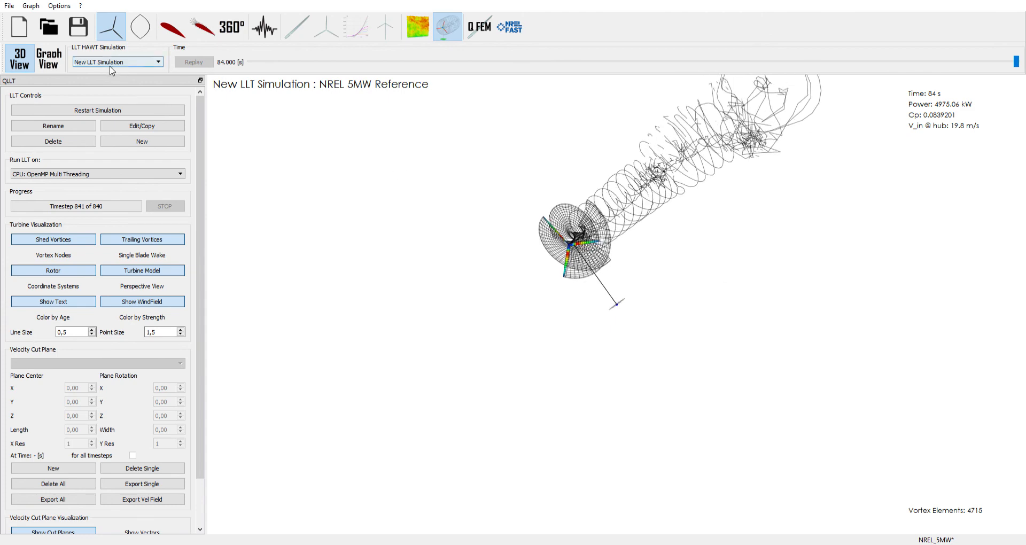
{"action": "left_click", "coordinate": [49, 59]}
{"action": "scroll", "coordinate": [811, 271], "scroll_direction": "down", "scroll_amount": 5}
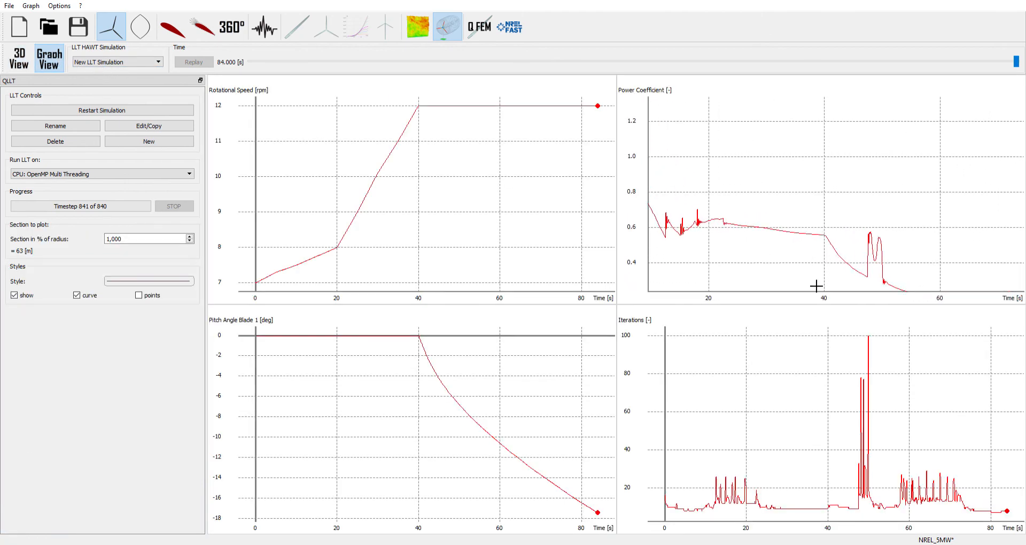